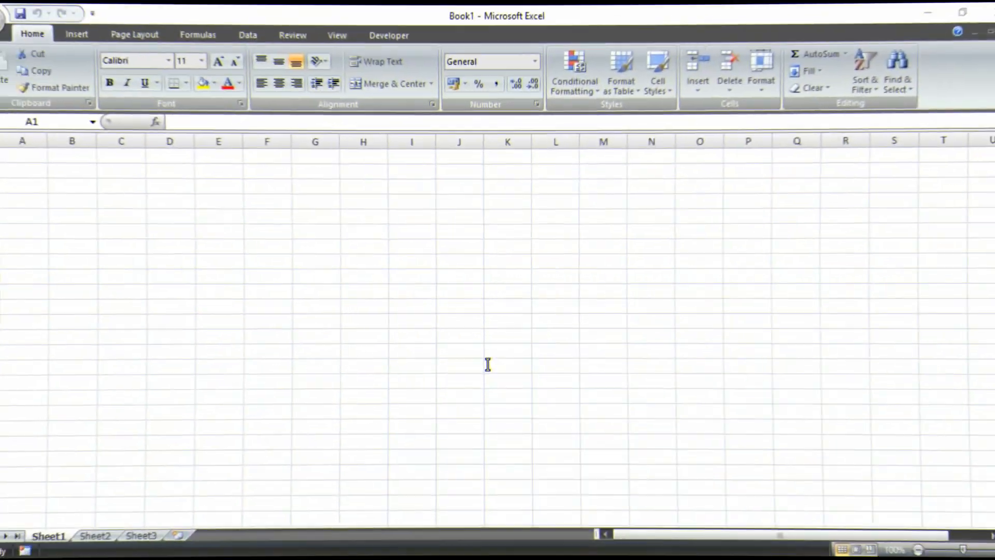
Search Windows for osk and launch the On-Screen Keyboard.
{"action": "key", "text": "super"}
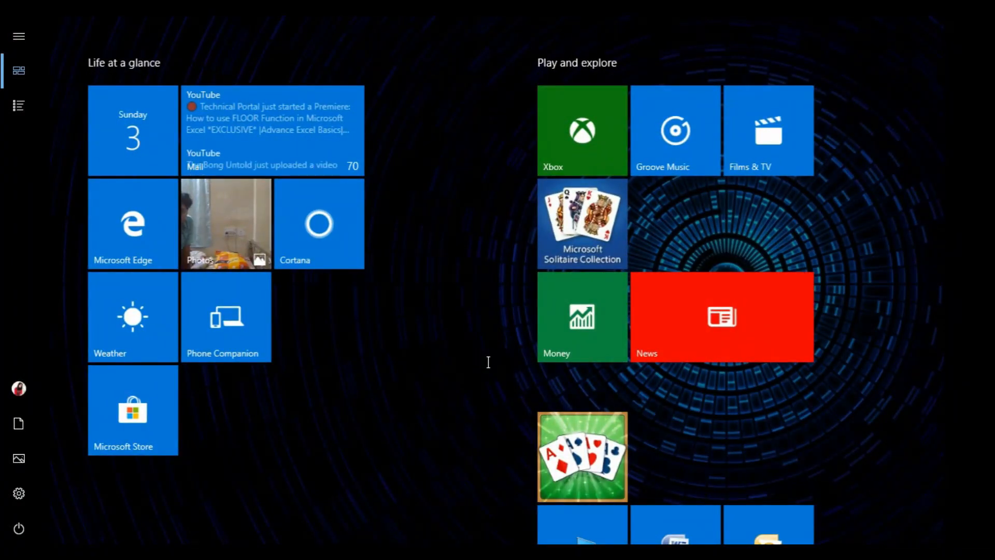
{"action": "key", "text": "super"}
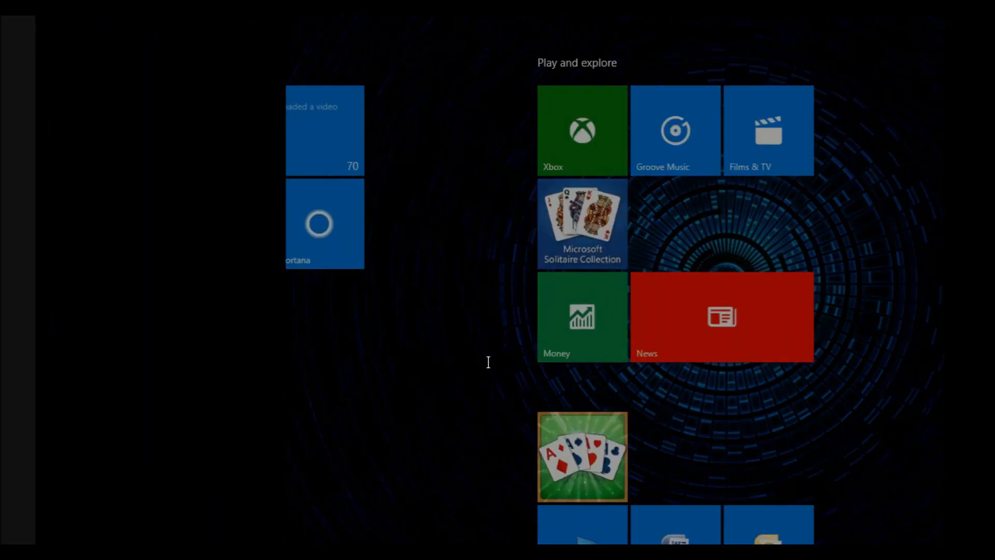
{"action": "type", "text": "osk"}
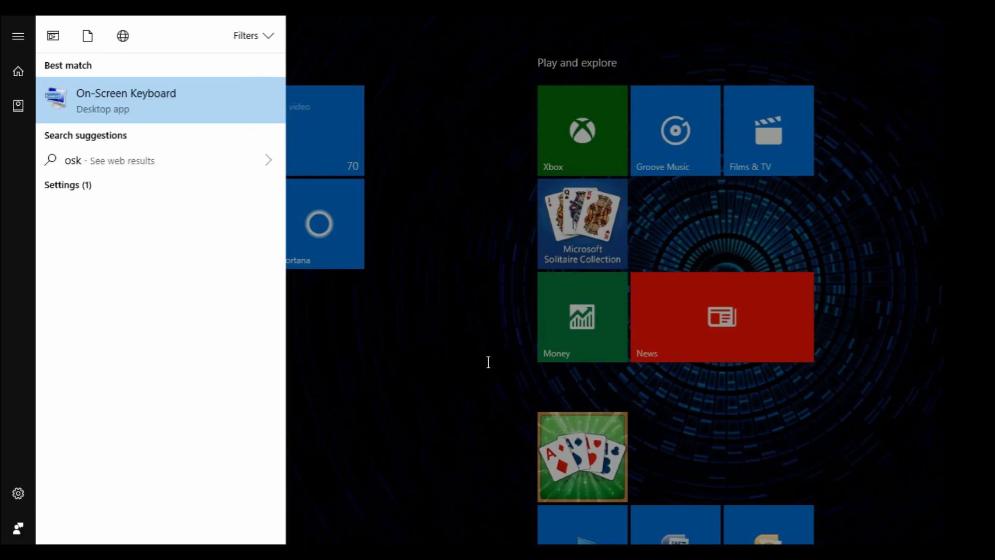
{"action": "key", "text": "Return"}
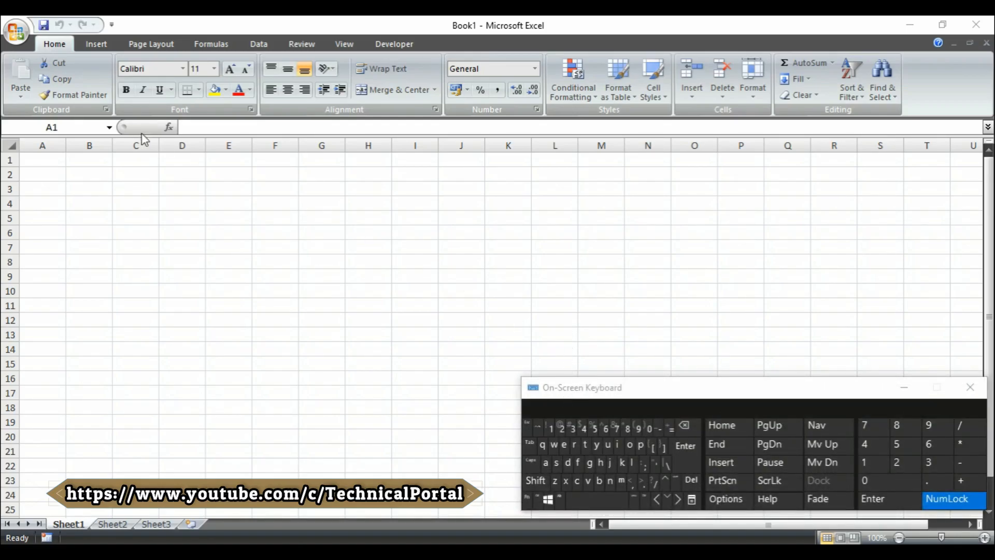
Open the recent workbook "29 Get integer part of a number" in Excel.
{"action": "left_click", "coordinate": [20, 39]}
{"action": "left_click", "coordinate": [19, 38]}
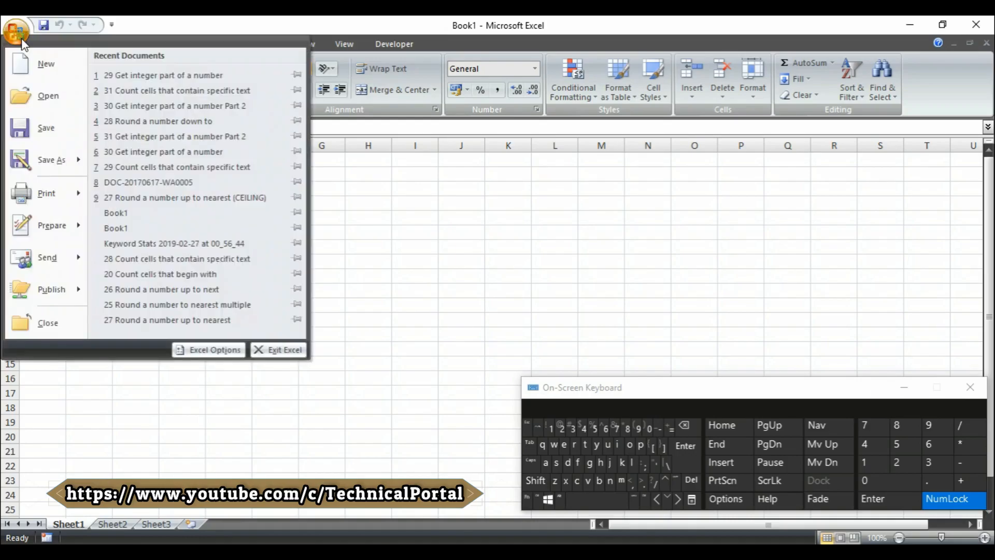
{"action": "left_click", "coordinate": [111, 81]}
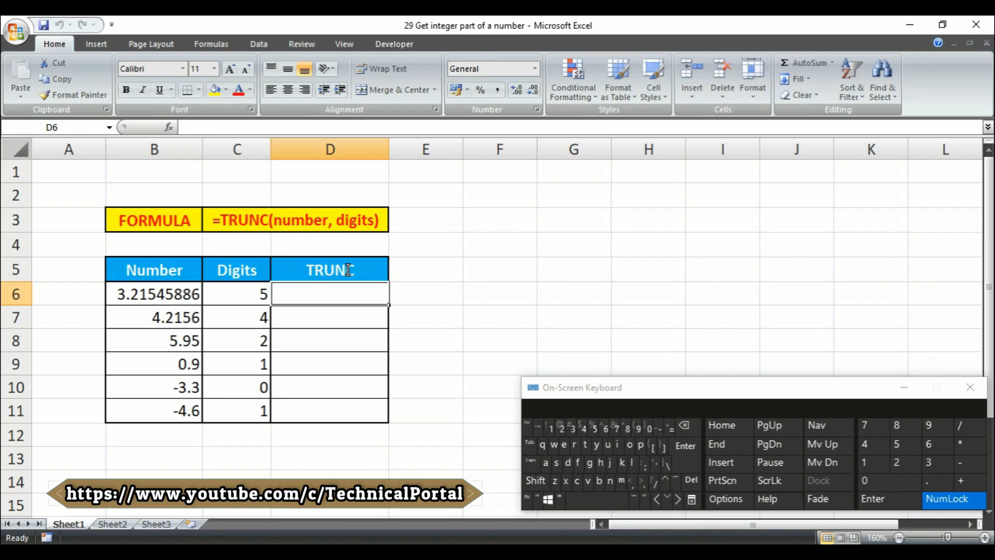
Enter the formula =TRUNC(B6,C6) in cell D6, referencing the row's number and digits cells.
{"action": "left_click", "coordinate": [241, 293]}
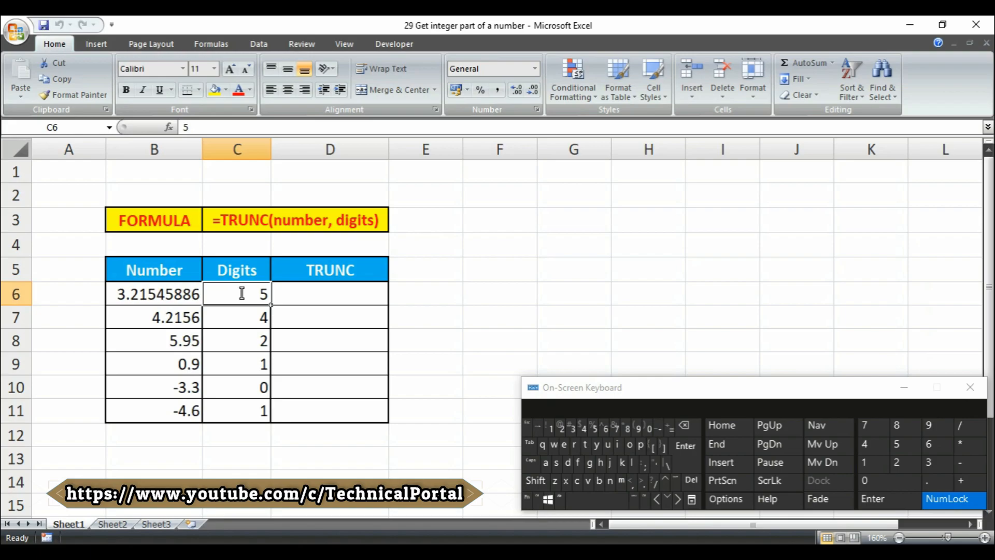
{"action": "left_click", "coordinate": [306, 302]}
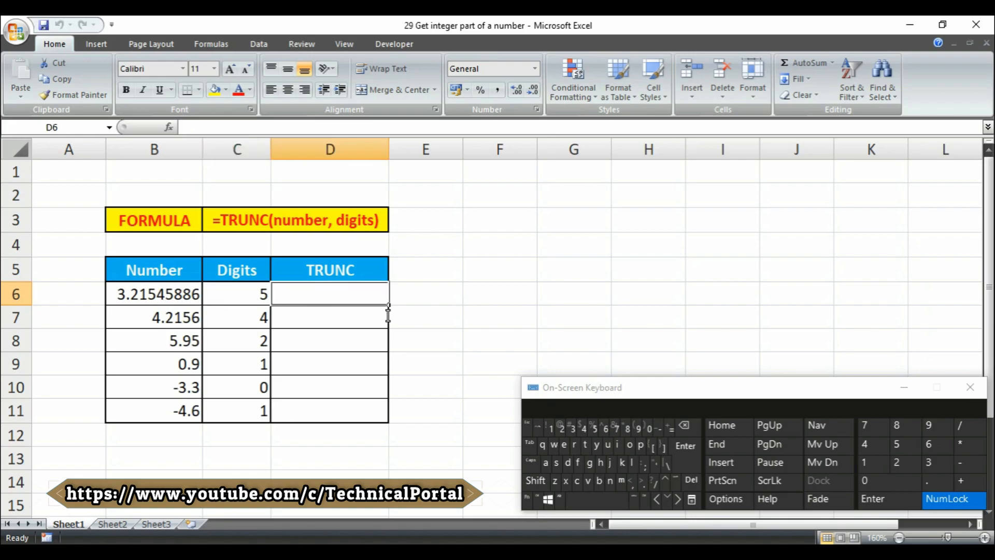
{"action": "type", "text": "="}
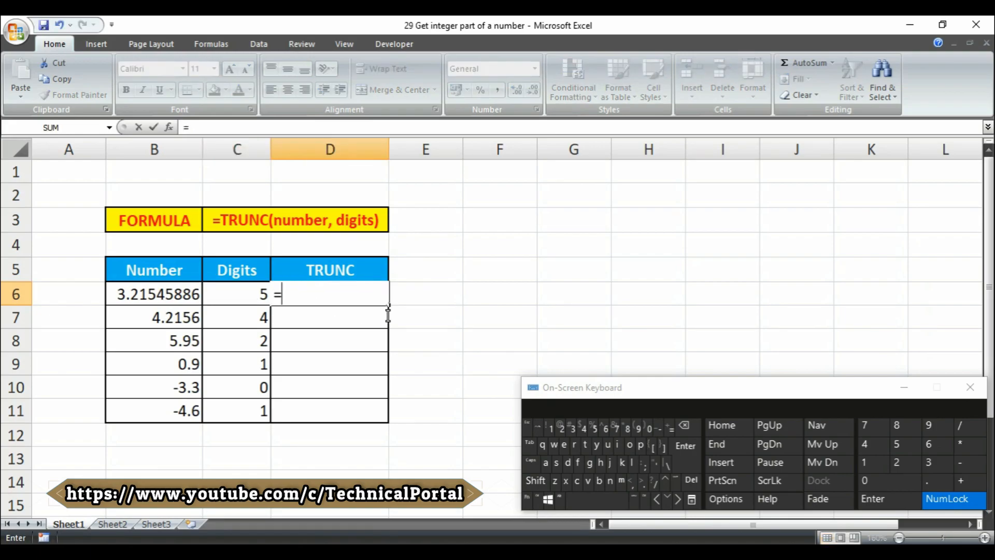
{"action": "key", "text": "Caps_Lock"}
{"action": "type", "text": "TRUNC"}
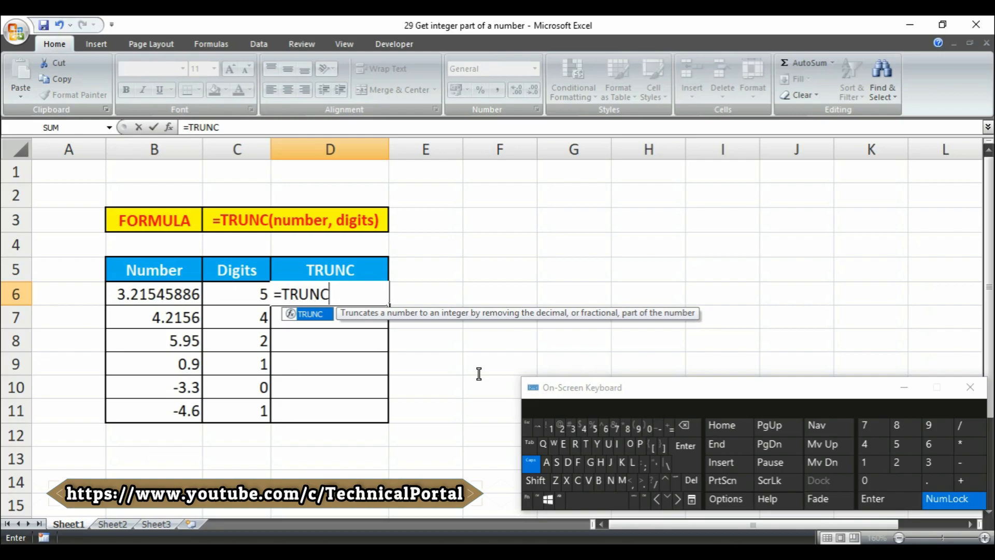
{"action": "type", "text": "("}
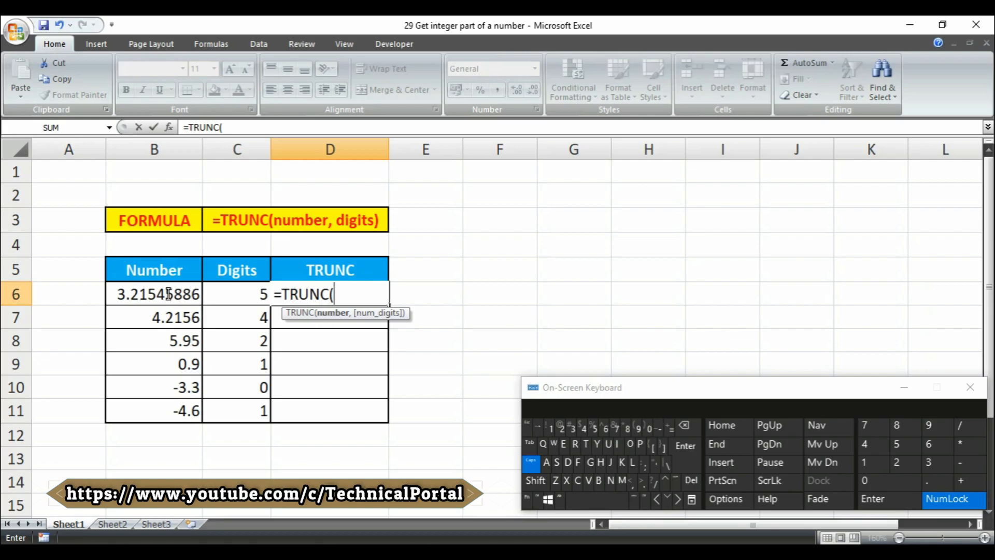
{"action": "left_click", "coordinate": [168, 294]}
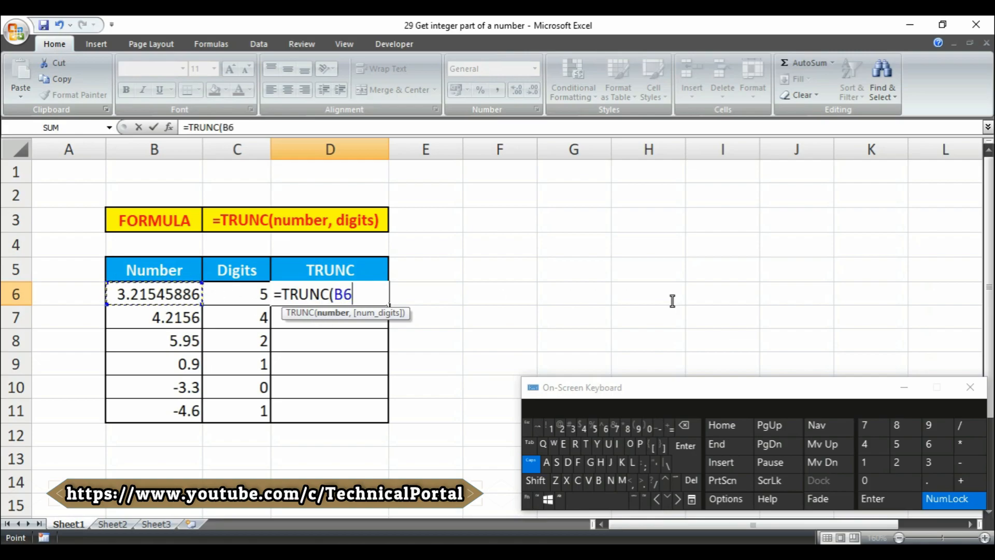
{"action": "type", "text": ","}
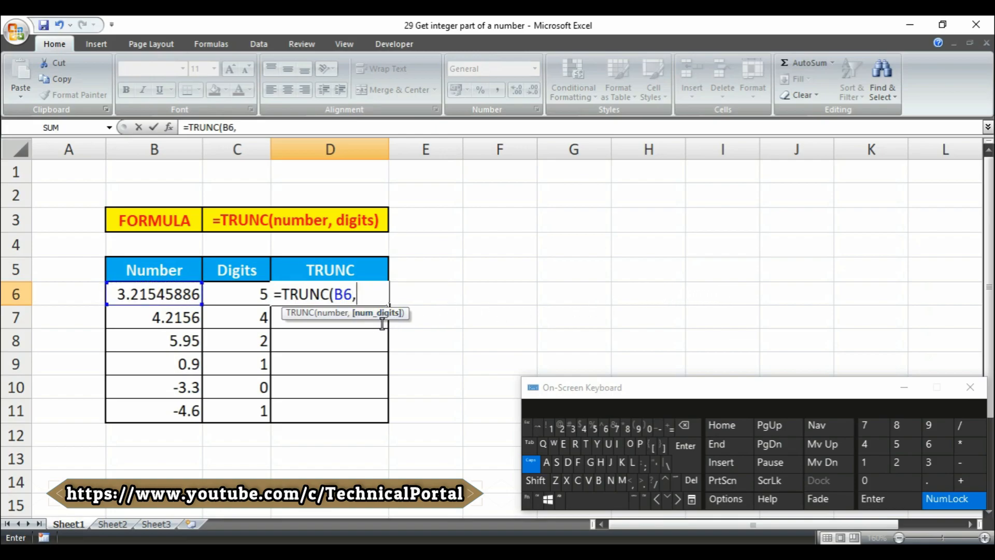
{"action": "type", "text": "5"}
{"action": "key", "text": "BackSpace"}
{"action": "left_click", "coordinate": [229, 294]}
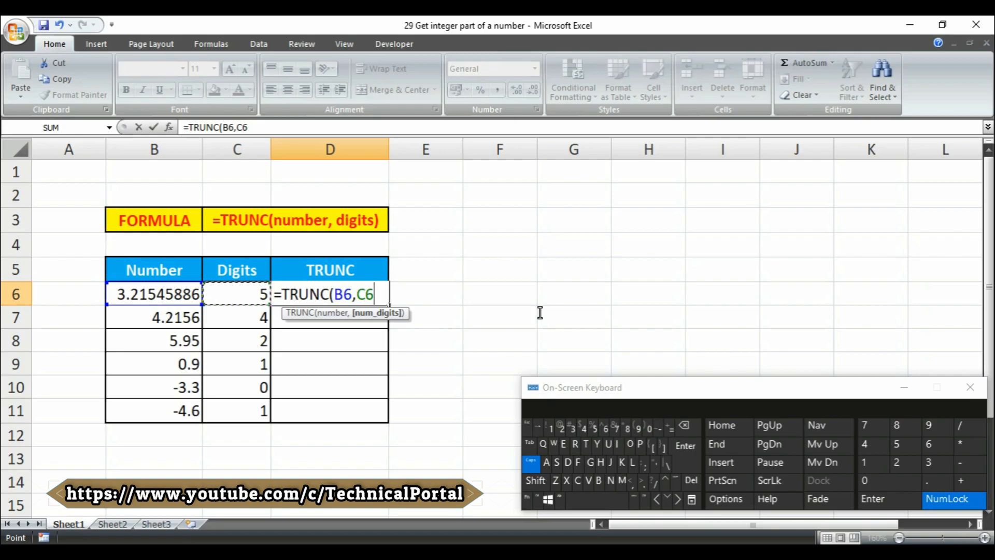
{"action": "key", "text": "shift"}
{"action": "type", "text": ")"}
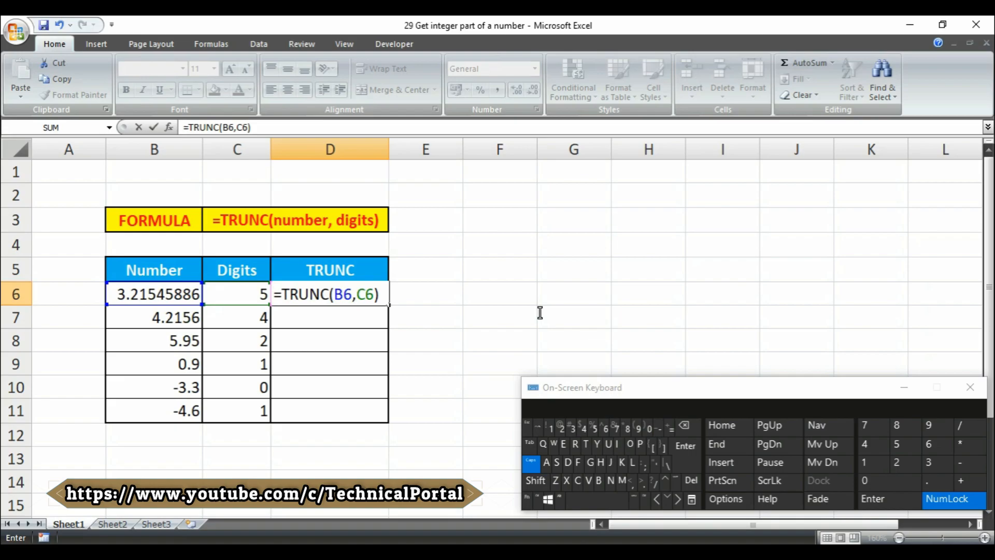
{"action": "key", "text": "Return"}
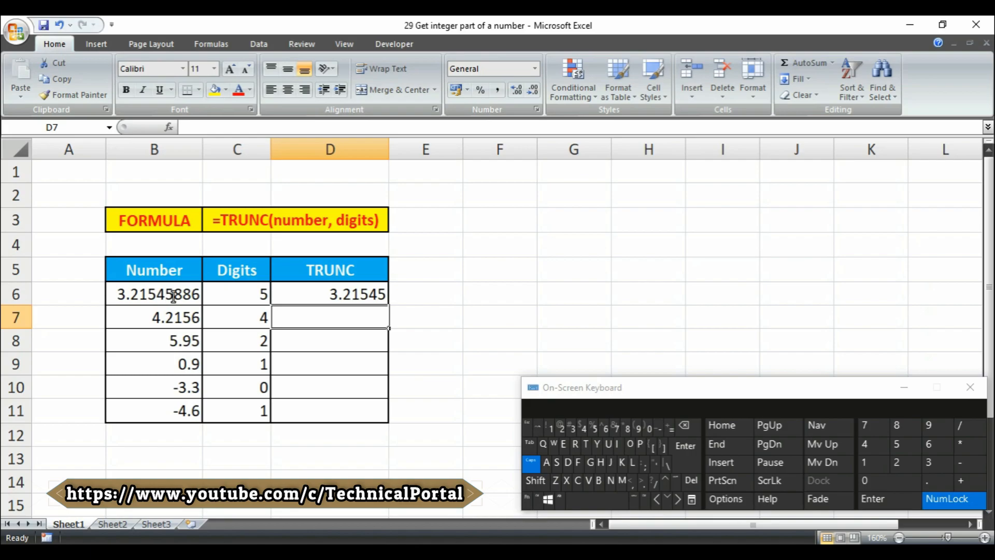
Enter the formula =TRUNC(B7,C7) in cell D7 of the TRUNC column.
{"action": "left_click", "coordinate": [240, 296]}
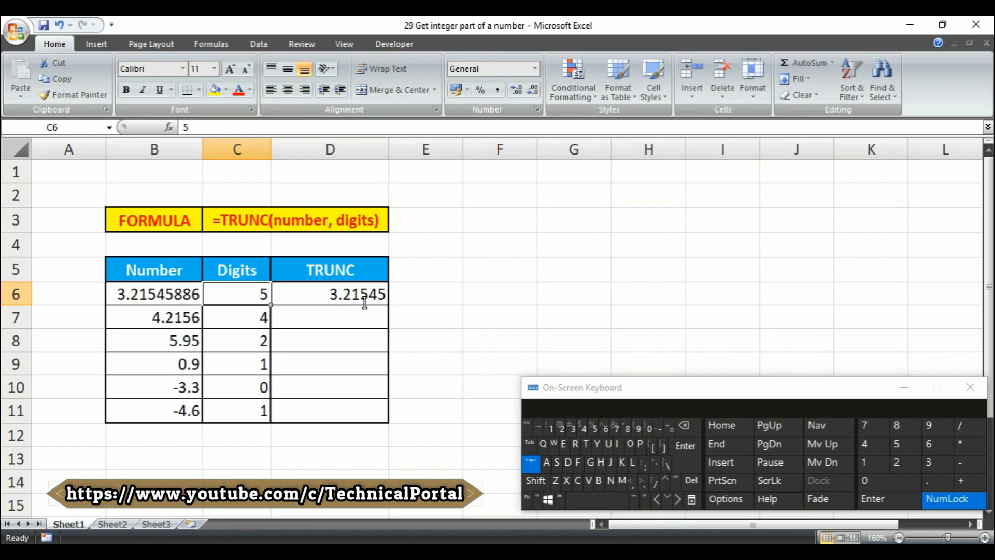
{"action": "left_click", "coordinate": [376, 328]}
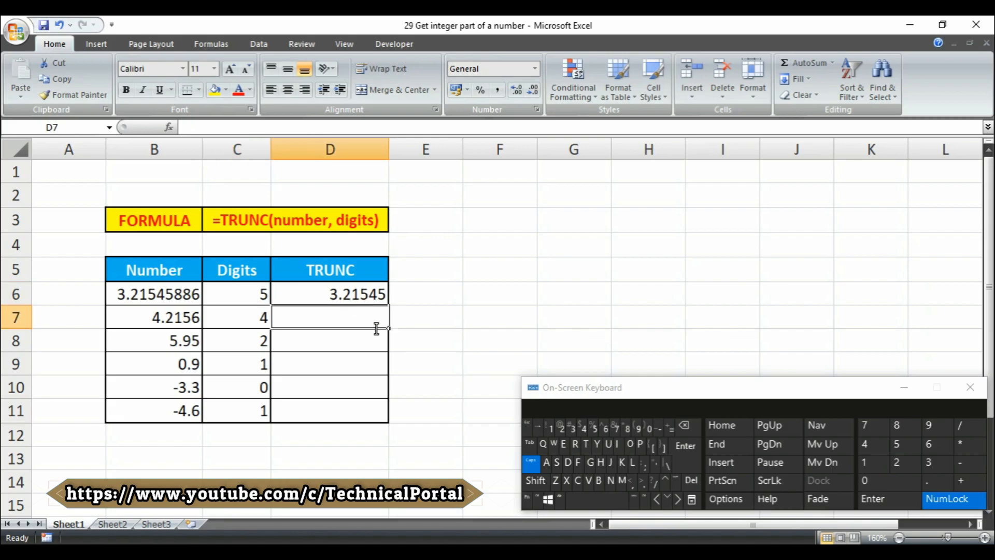
{"action": "type", "text": "="}
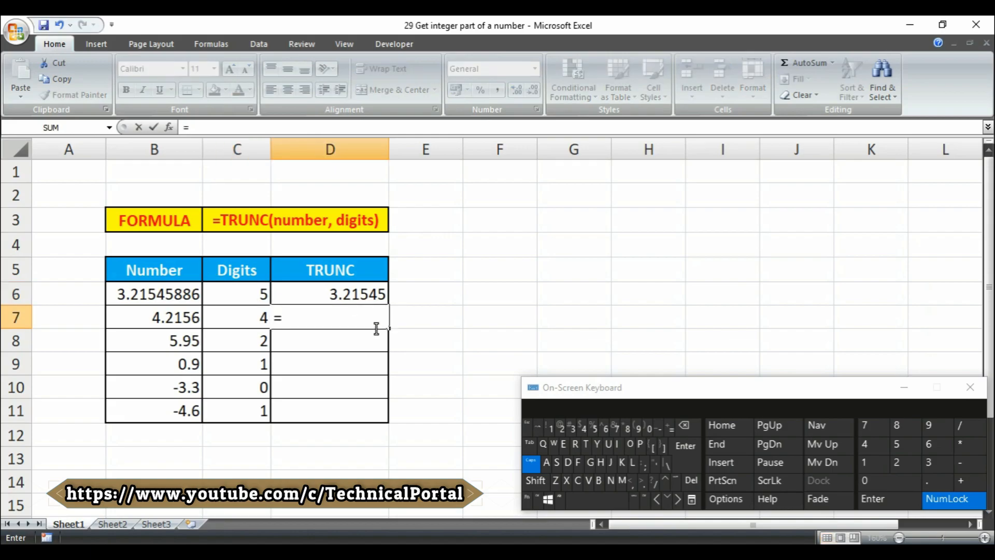
{"action": "type", "text": "TRUNC"}
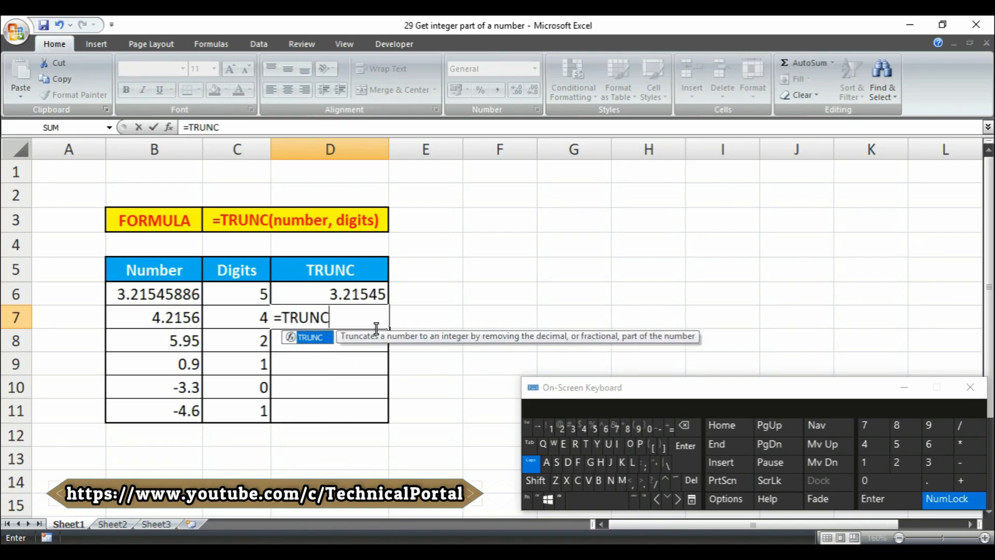
{"action": "type", "text": "("}
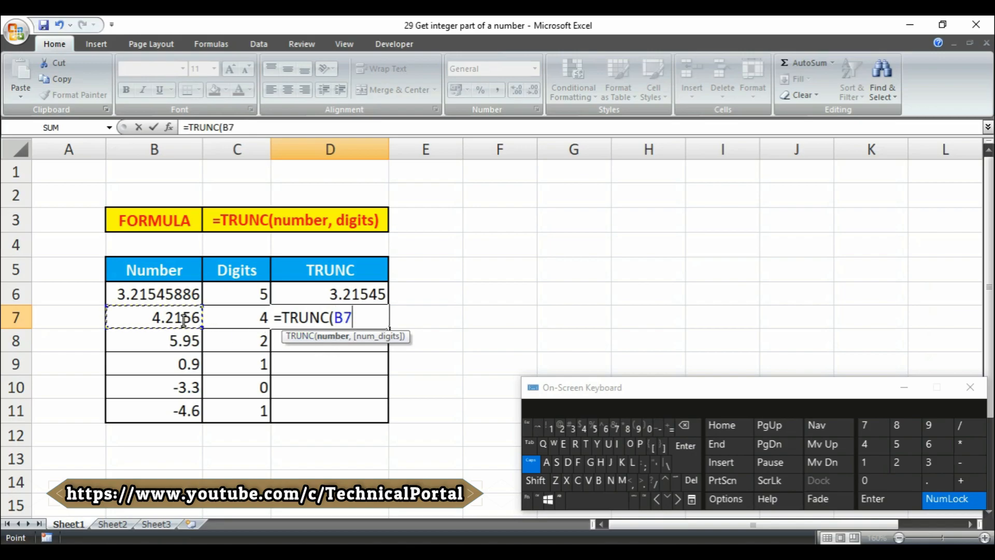
{"action": "type", "text": ","}
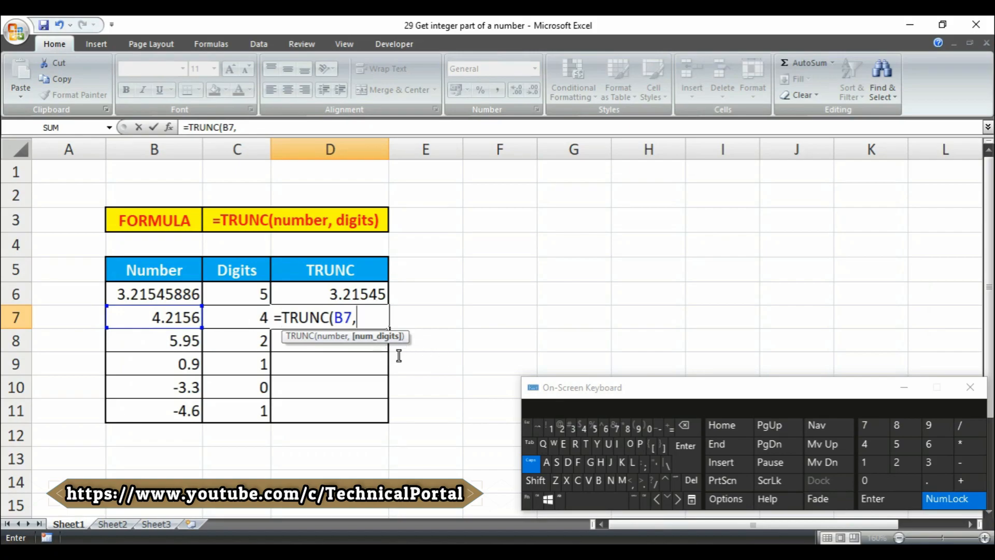
{"action": "left_click", "coordinate": [234, 320]}
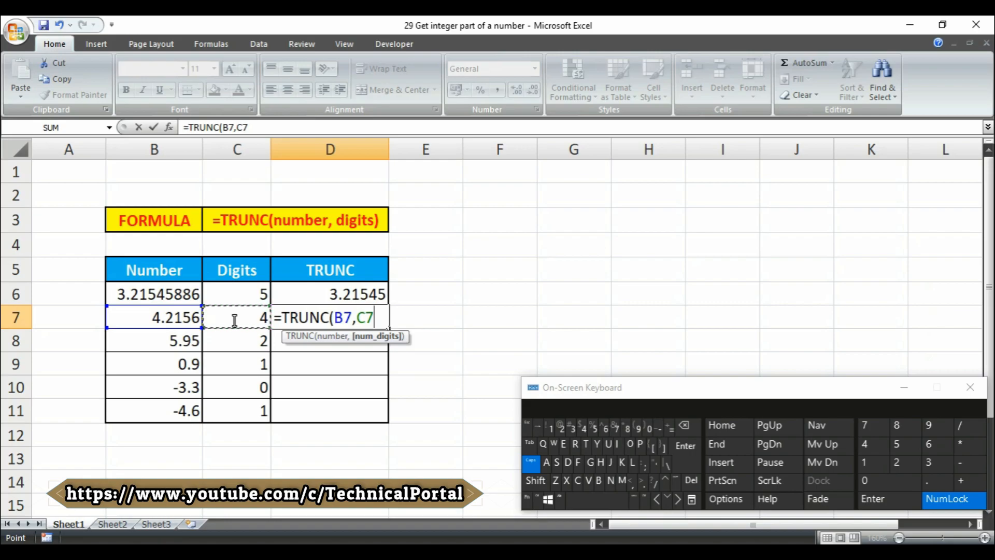
{"action": "type", "text": ")"}
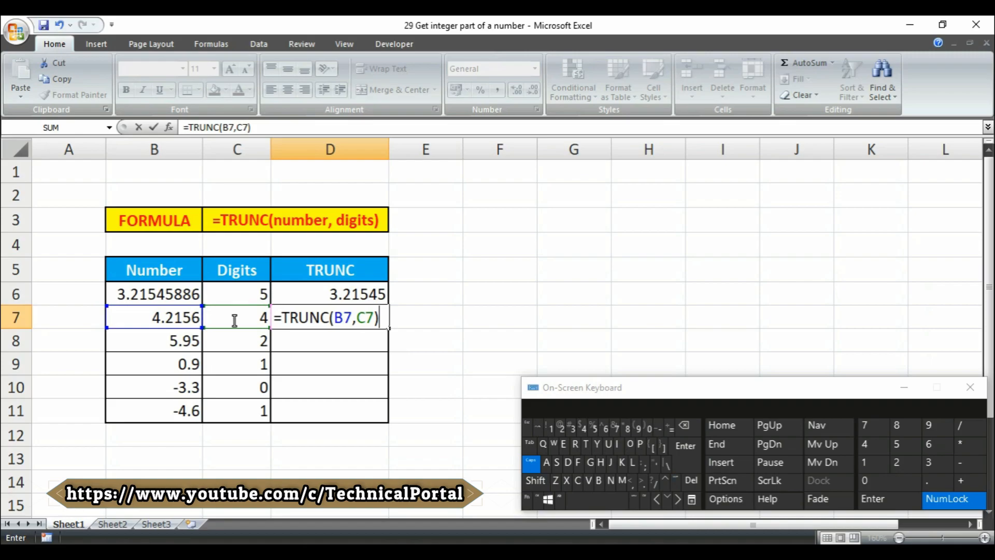
{"action": "key", "text": "Return"}
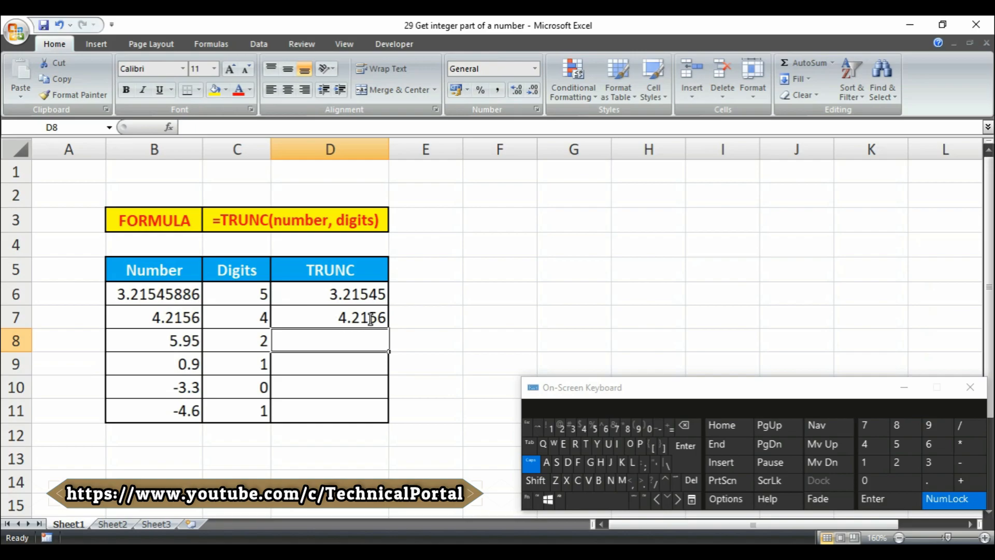
Fill the TRUNC formula from D7 down to D11 and compare row 10's result with its digits value.
{"action": "left_click", "coordinate": [370, 319]}
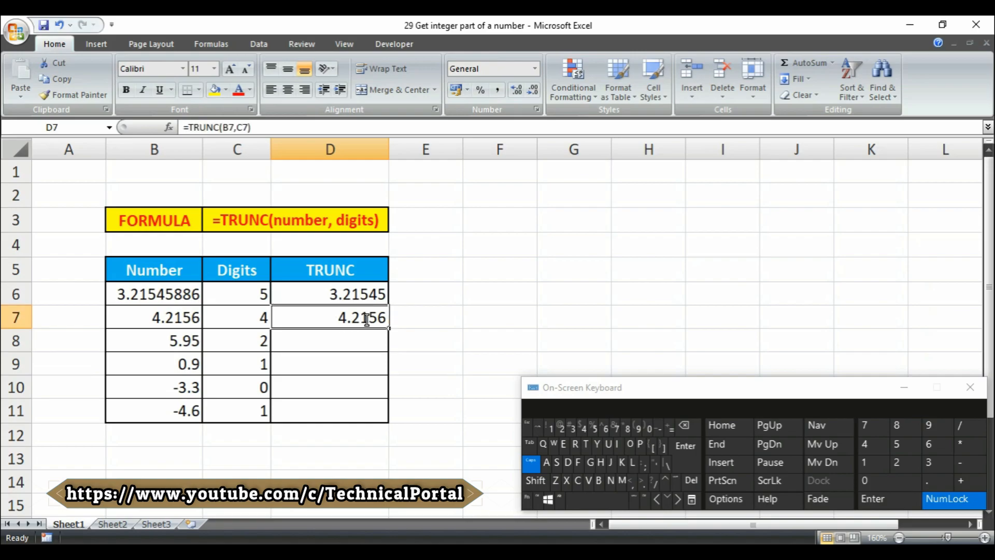
{"action": "left_click_drag", "start_coordinate": [388, 329], "coordinate": [376, 411]}
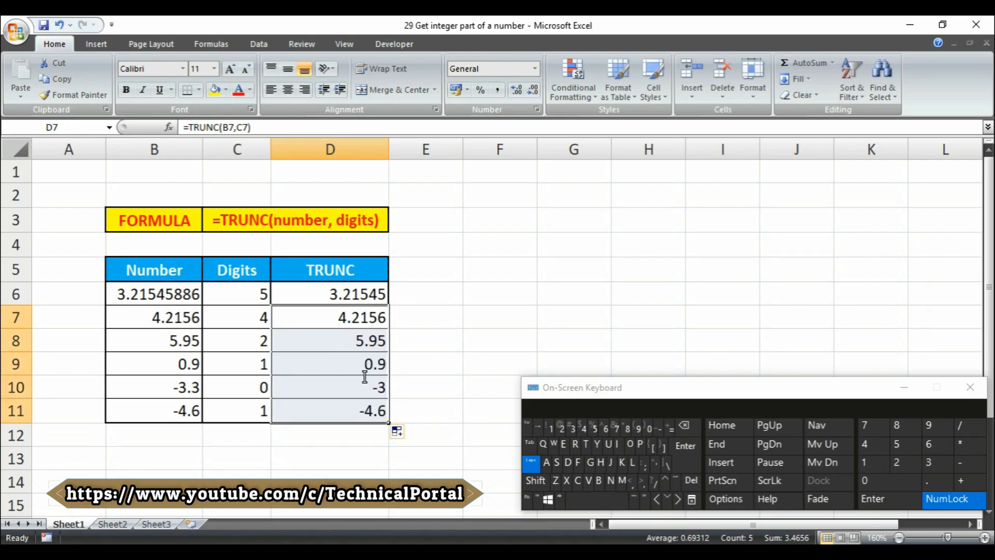
{"action": "left_click", "coordinate": [330, 389]}
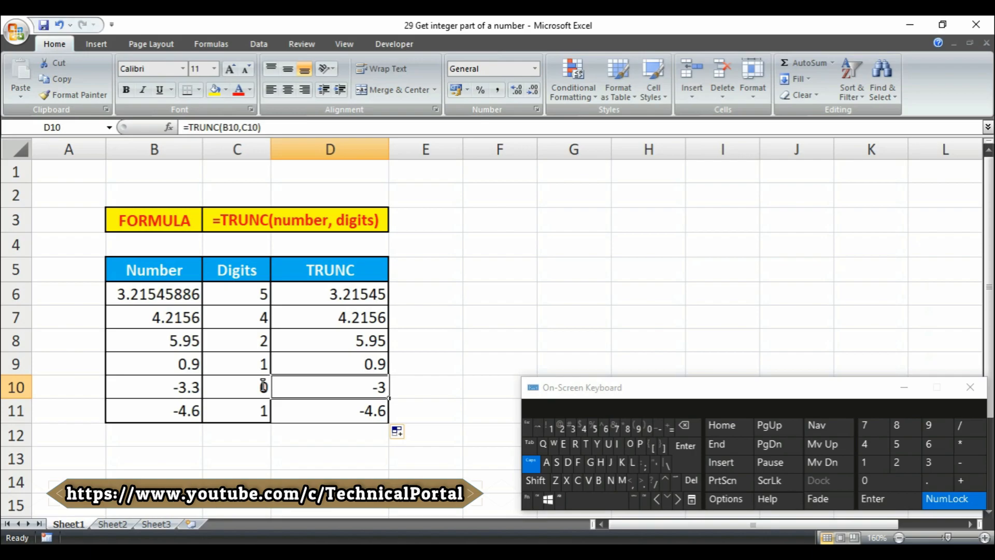
{"action": "left_click", "coordinate": [264, 386]}
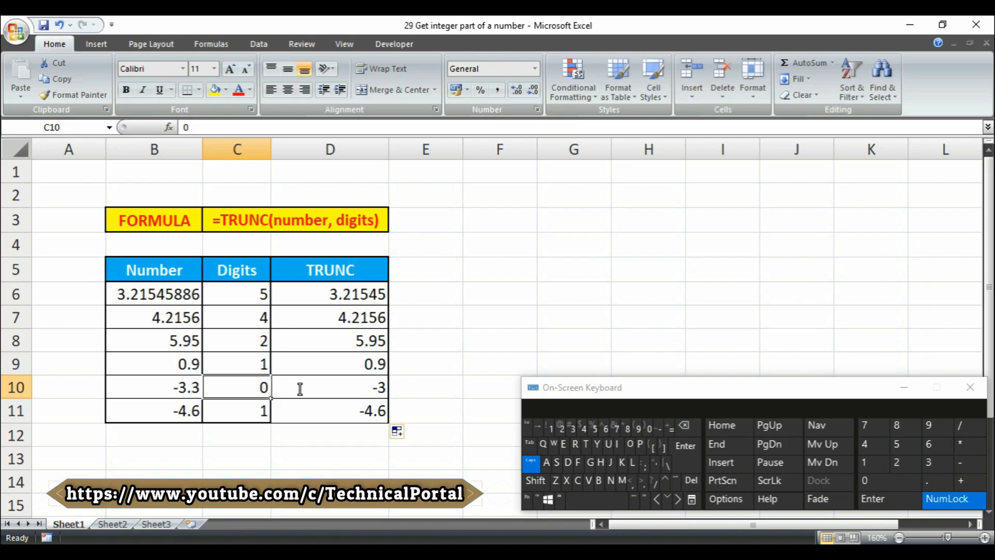
{"action": "left_click", "coordinate": [379, 393]}
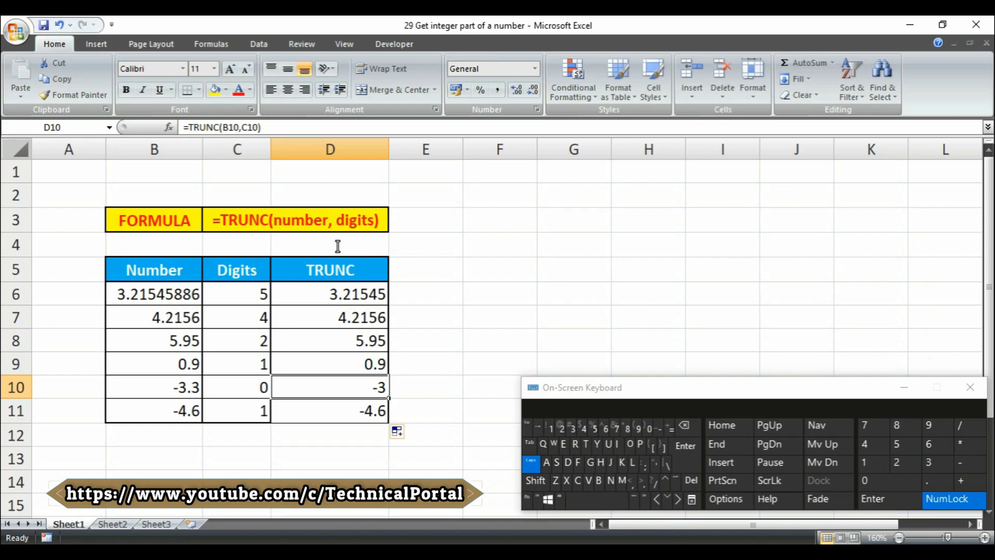
Open the TRUNC formula in cell D6 to review its number and digits arguments.
{"action": "double_click", "coordinate": [322, 295]}
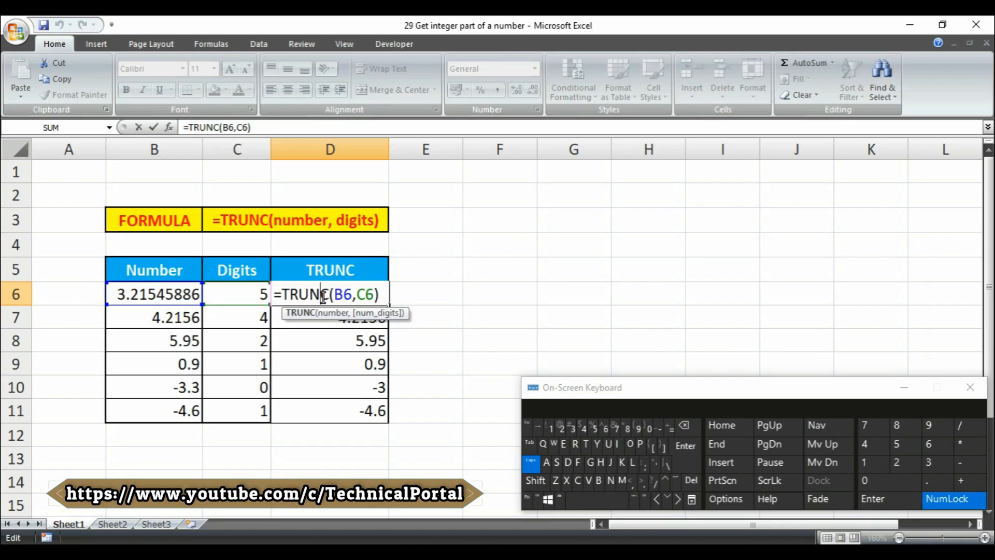
{"action": "key", "text": "Return"}
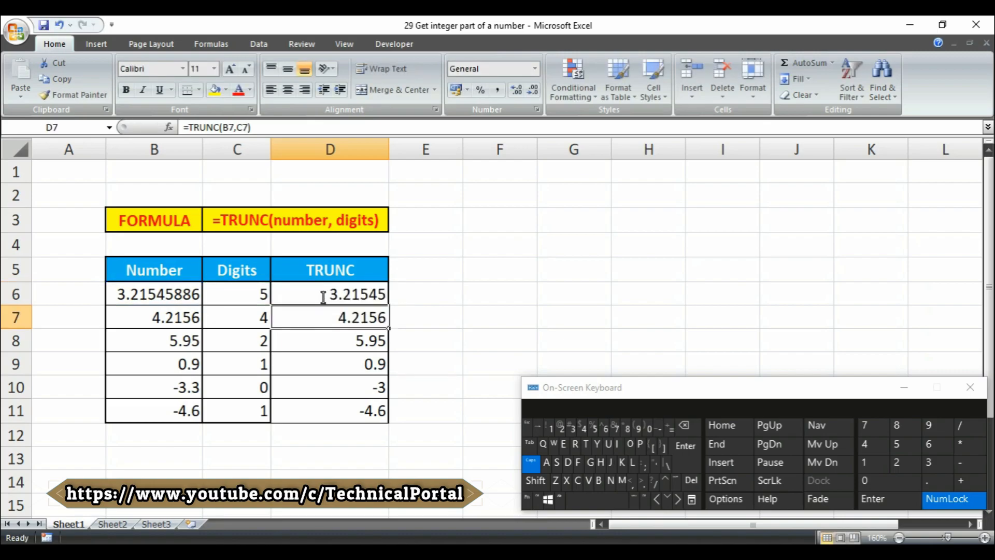
{"action": "double_click", "coordinate": [323, 297]}
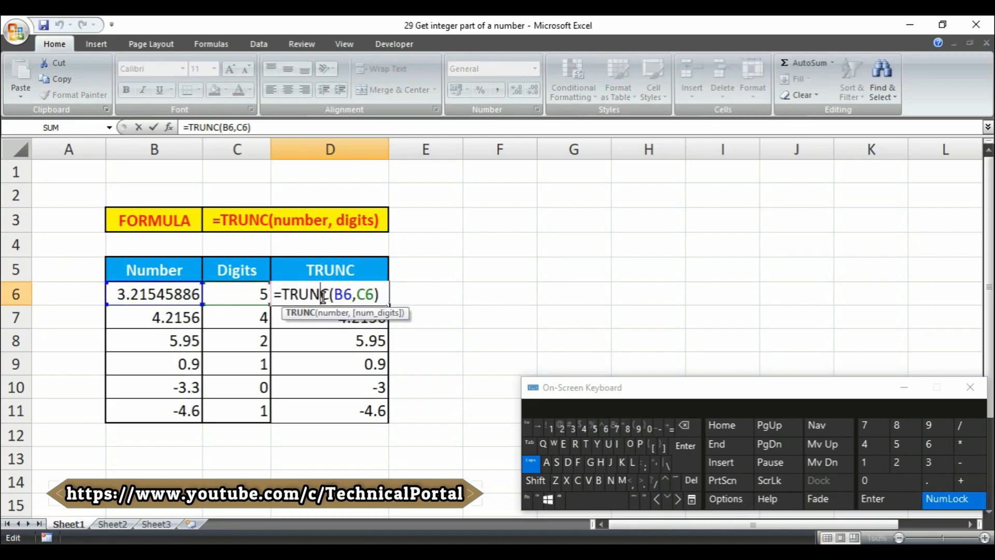